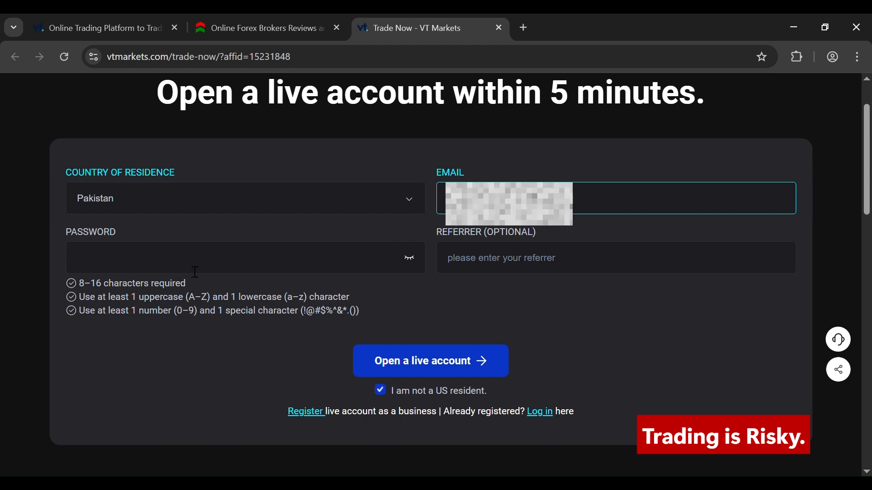
Enter the account password and paste the affiliate ID from the address bar as referrer.
{"action": "left_click", "coordinate": [126, 264]}
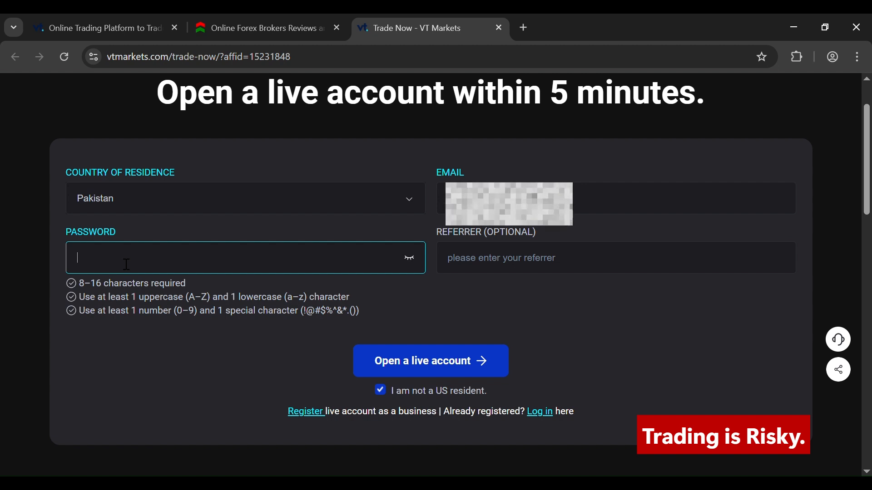
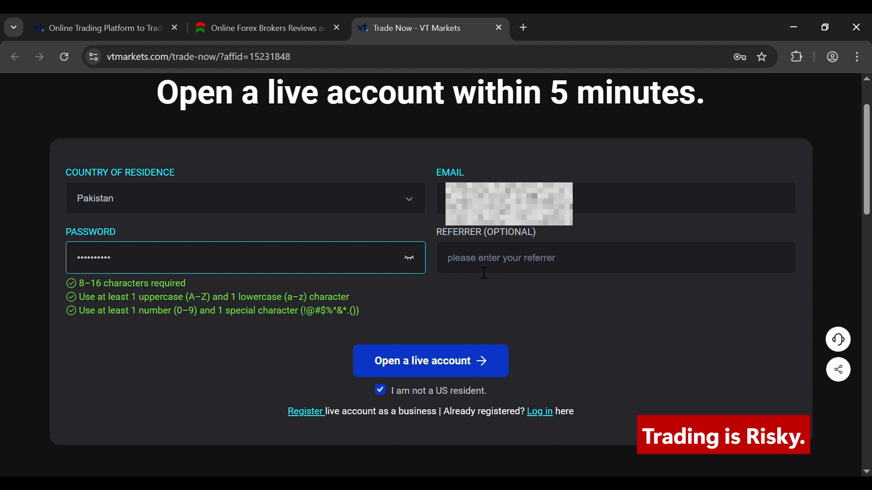
{"action": "double_click", "coordinate": [257, 58]}
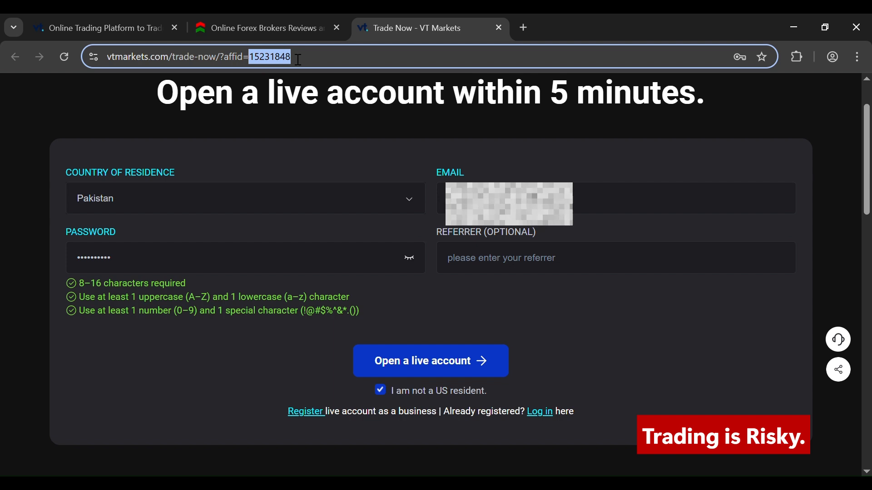
{"action": "key", "text": "ctrl+c"}
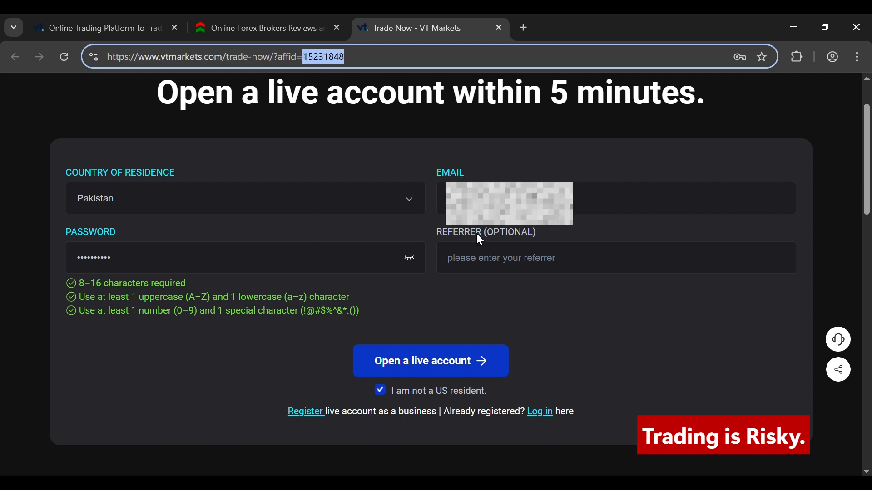
{"action": "left_click", "coordinate": [452, 247]}
{"action": "key", "text": "ctrl+v"}
{"action": "left_click", "coordinate": [444, 298]}
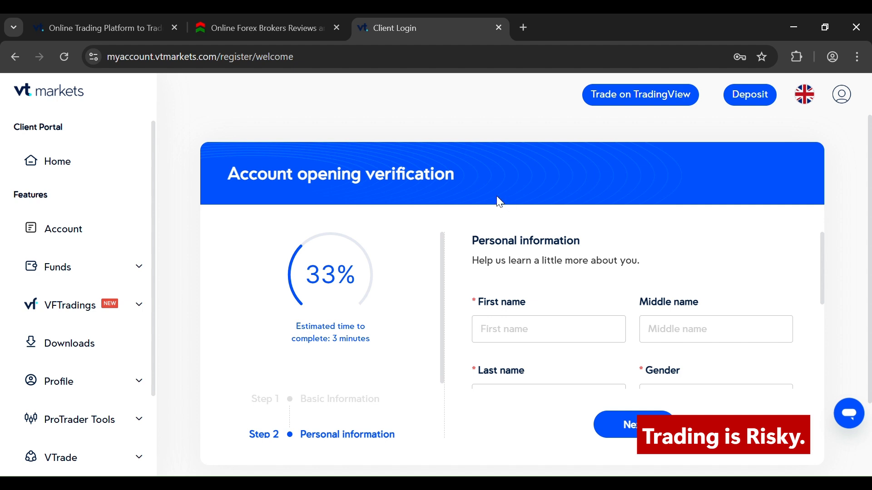
Fill in the first and last name, keep gender Male, and pick the birth year.
{"action": "scroll", "coordinate": [530, 328], "scroll_direction": "down", "scroll_amount": 2}
{"action": "left_click", "coordinate": [539, 273]}
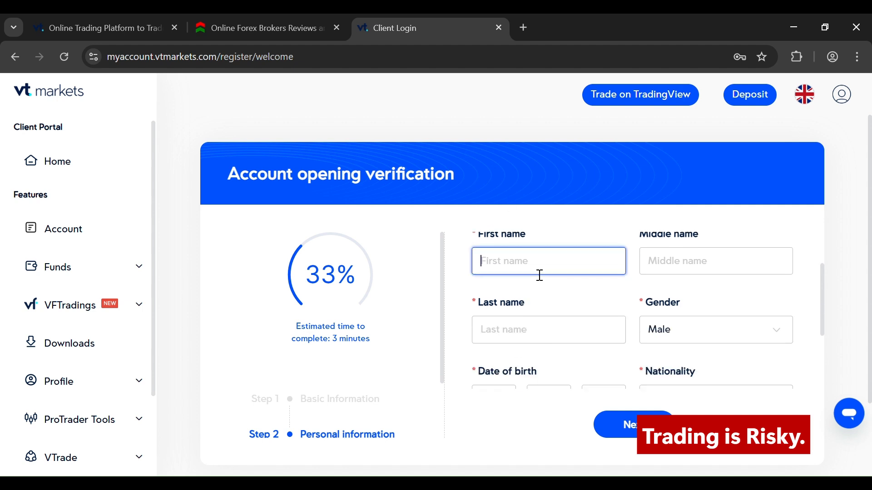
{"action": "type", "text": "A"}
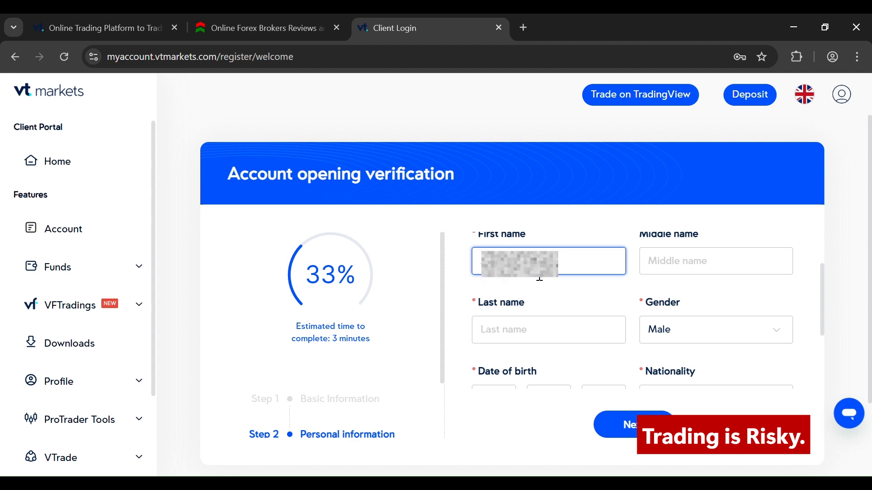
{"action": "key", "text": "Tab"}
{"action": "key", "text": "Tab"}
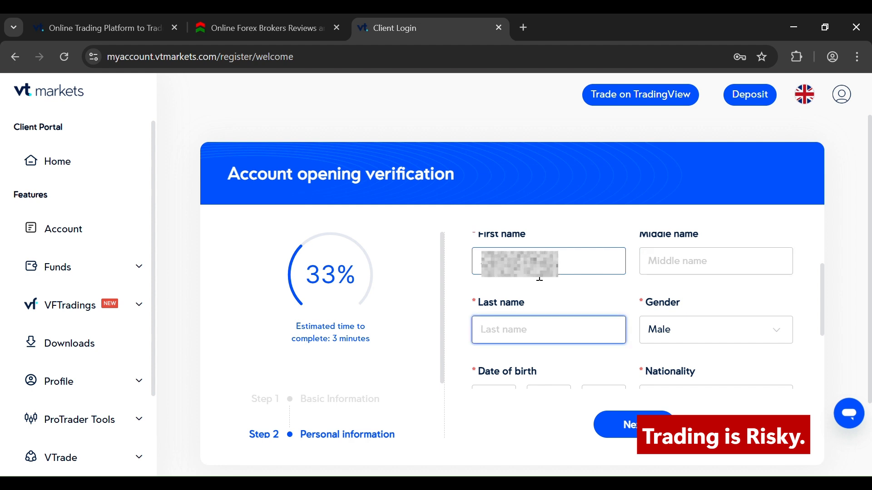
{"action": "type", "text": "[masked]"}
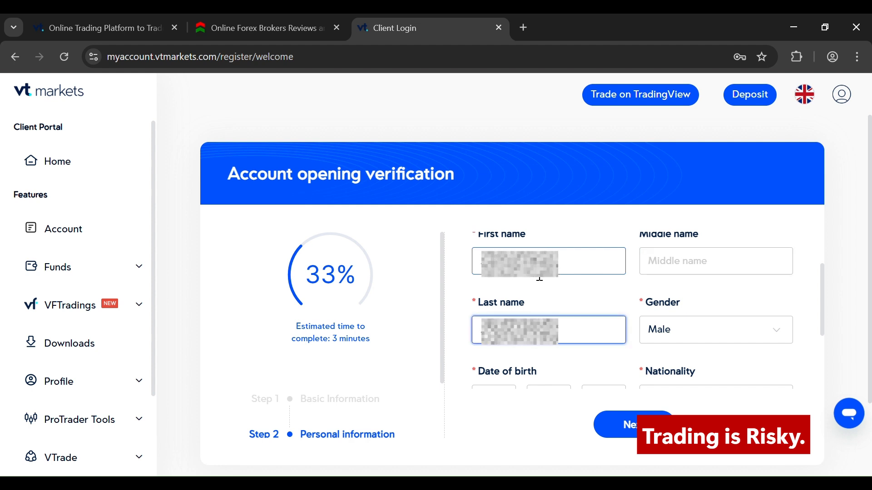
{"action": "left_click", "coordinate": [711, 330]}
{"action": "left_click", "coordinate": [743, 321]}
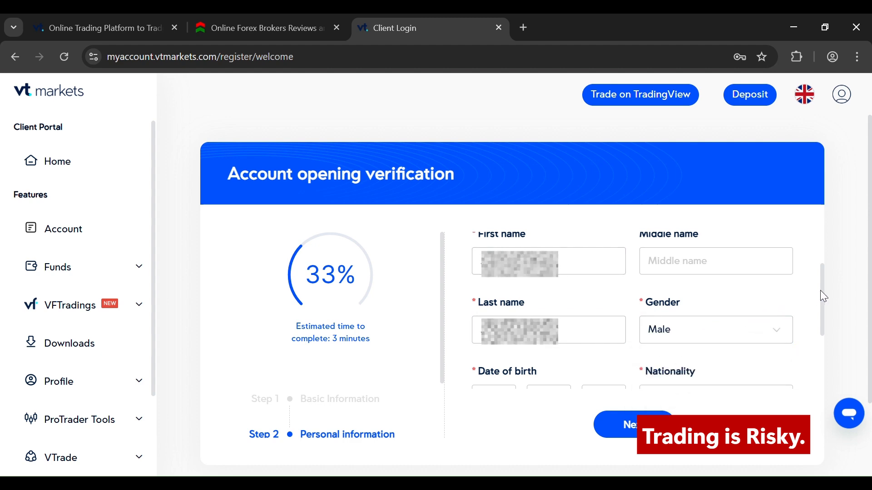
{"action": "left_click_drag", "start_coordinate": [826, 291], "coordinate": [817, 354]}
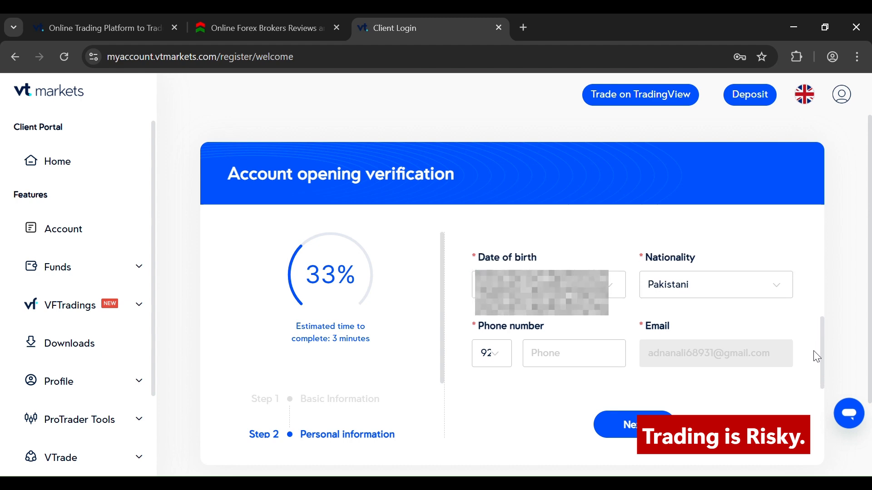
{"action": "left_click", "coordinate": [603, 285]}
{"action": "left_click", "coordinate": [610, 140]}
Set nationality to Pakistani, correcting an accidental Indian pick, and start entering the phone number.
{"action": "left_click", "coordinate": [707, 293]}
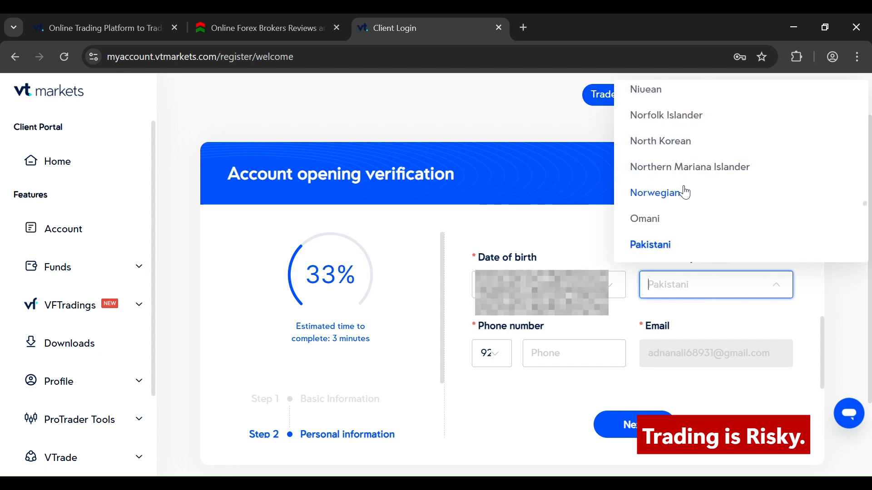
{"action": "scroll", "coordinate": [686, 192], "scroll_direction": "up", "scroll_amount": 15}
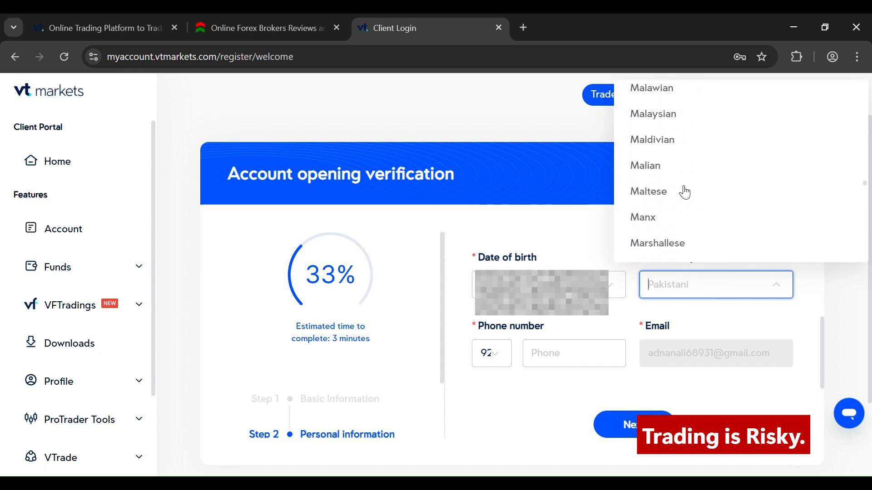
{"action": "scroll", "coordinate": [686, 192], "scroll_direction": "up", "scroll_amount": 15}
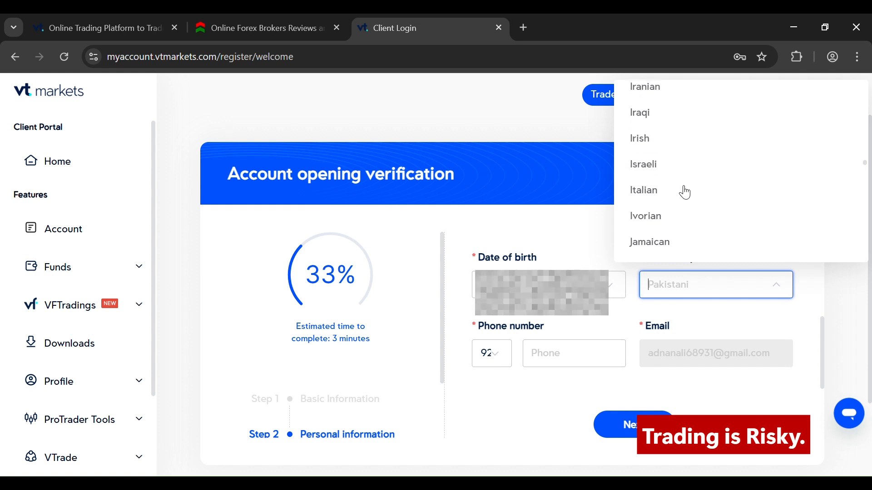
{"action": "scroll", "coordinate": [686, 193], "scroll_direction": "up", "scroll_amount": 3}
{"action": "left_click", "coordinate": [669, 178]}
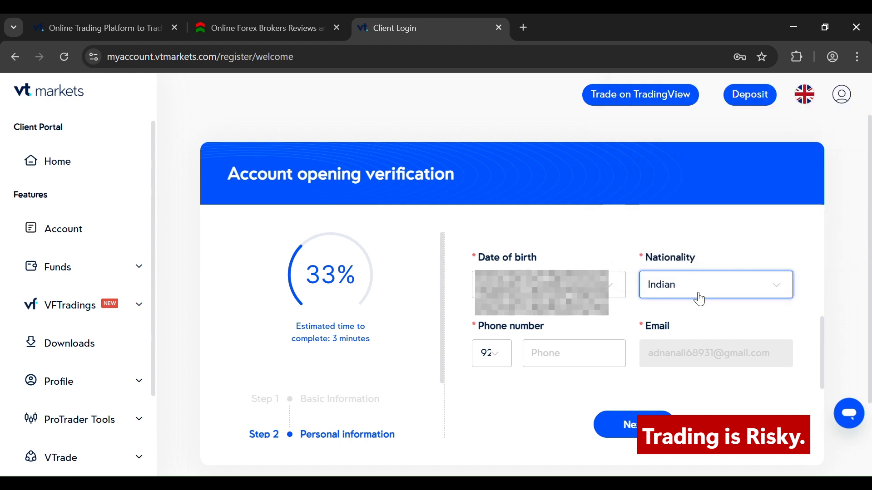
{"action": "left_click", "coordinate": [700, 298]}
{"action": "scroll", "coordinate": [687, 254], "scroll_direction": "down", "scroll_amount": 20}
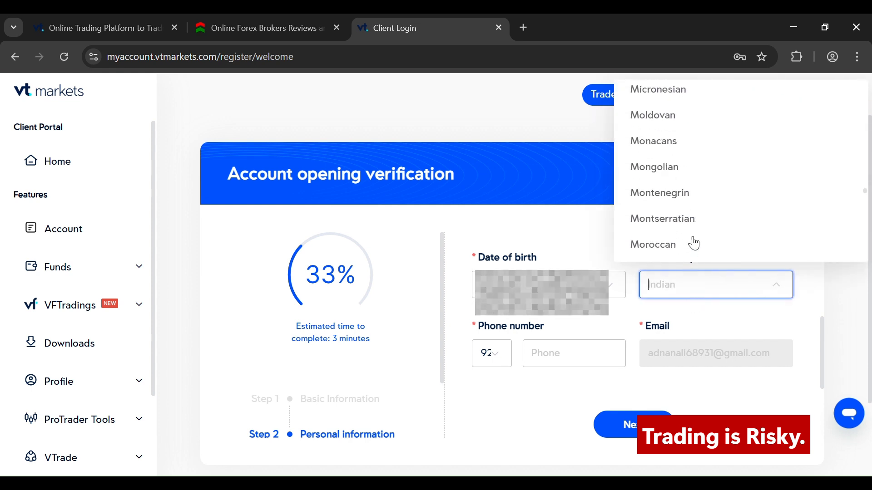
{"action": "scroll", "coordinate": [691, 241], "scroll_direction": "down", "scroll_amount": 10}
{"action": "left_click", "coordinate": [672, 183]}
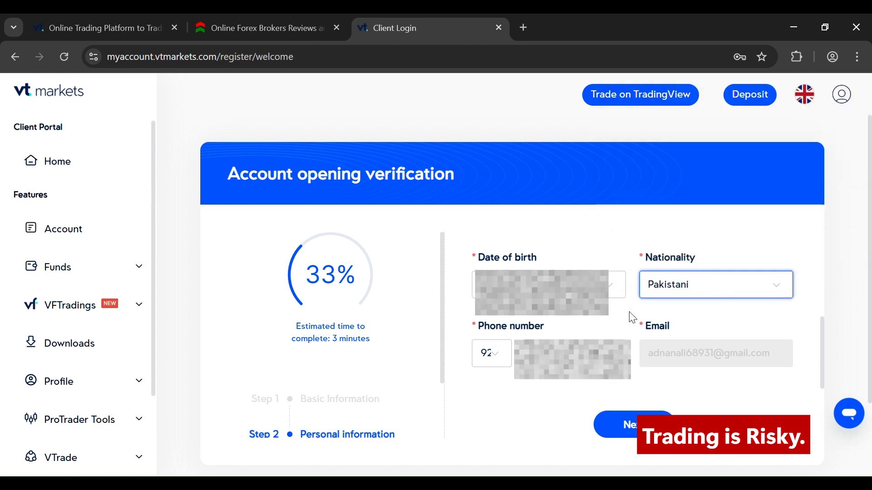
{"action": "left_click", "coordinate": [573, 353]}
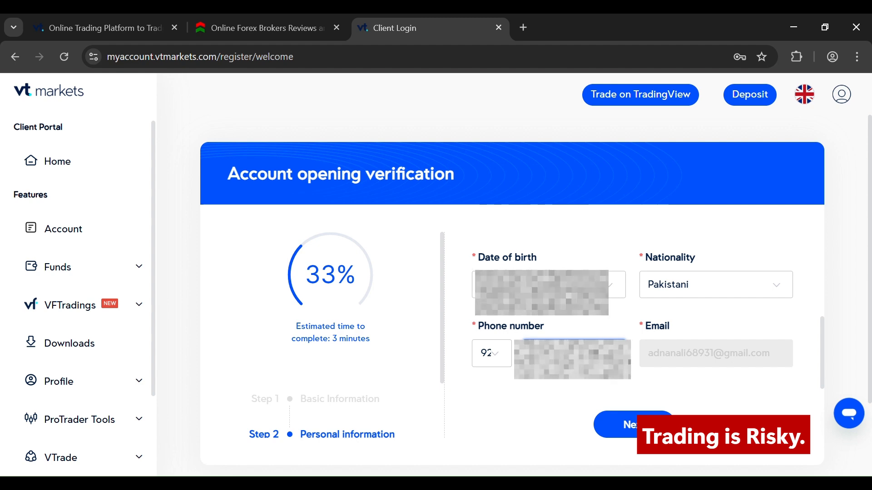
Submit the personal details, then choose the Standard STP Swap-free account type with USD currency.
{"action": "left_click", "coordinate": [629, 425]}
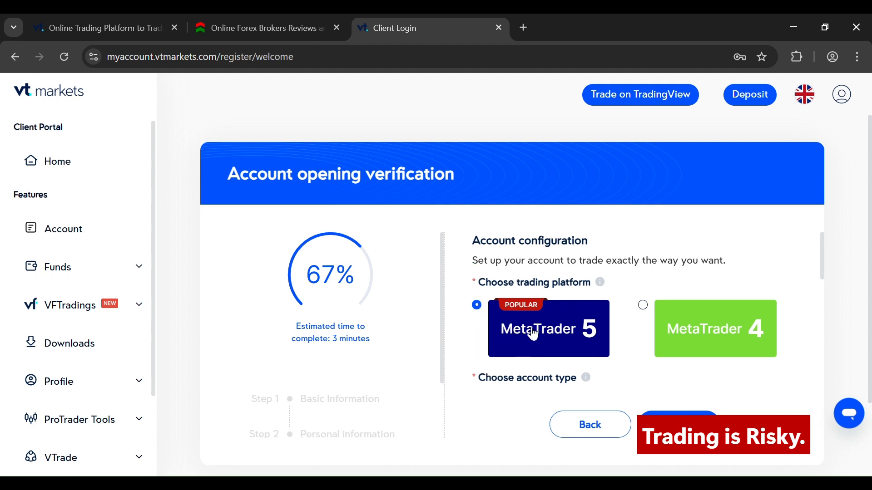
{"action": "scroll", "coordinate": [523, 382], "scroll_direction": "down", "scroll_amount": 2}
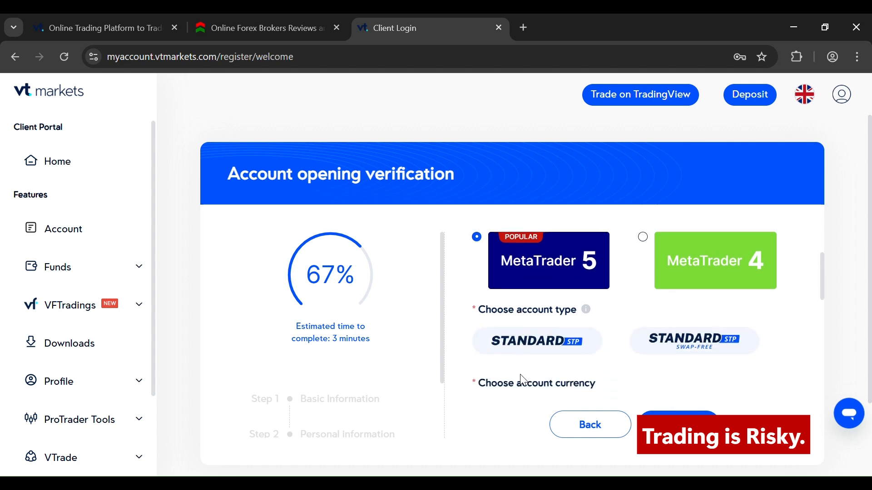
{"action": "scroll", "coordinate": [521, 370], "scroll_direction": "down", "scroll_amount": 2}
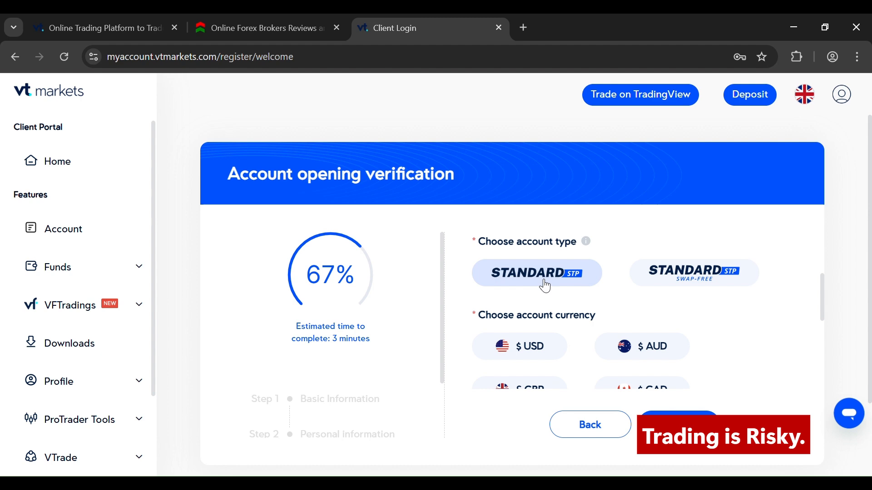
{"action": "left_click", "coordinate": [703, 288]}
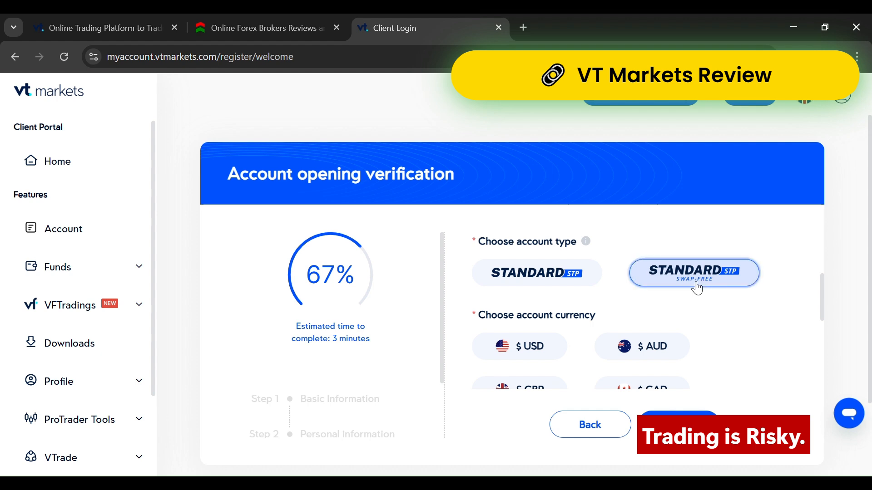
{"action": "scroll", "coordinate": [538, 314], "scroll_direction": "down", "scroll_amount": 1}
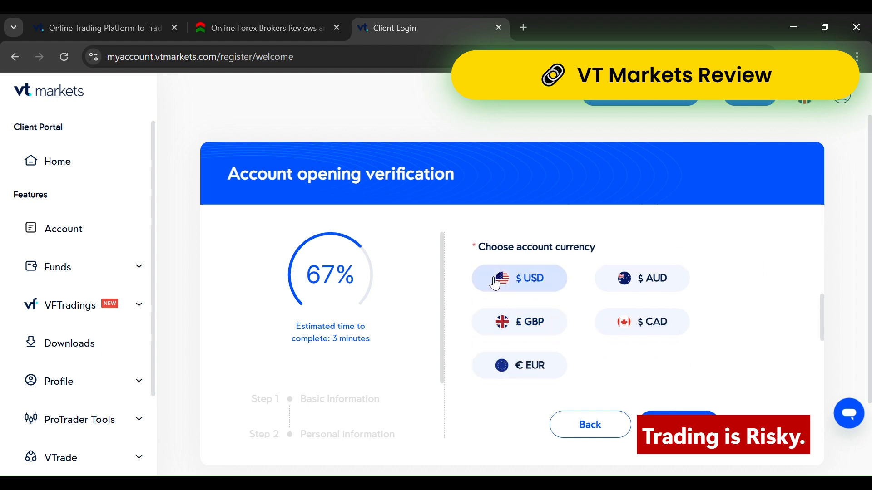
{"action": "left_click", "coordinate": [540, 291]}
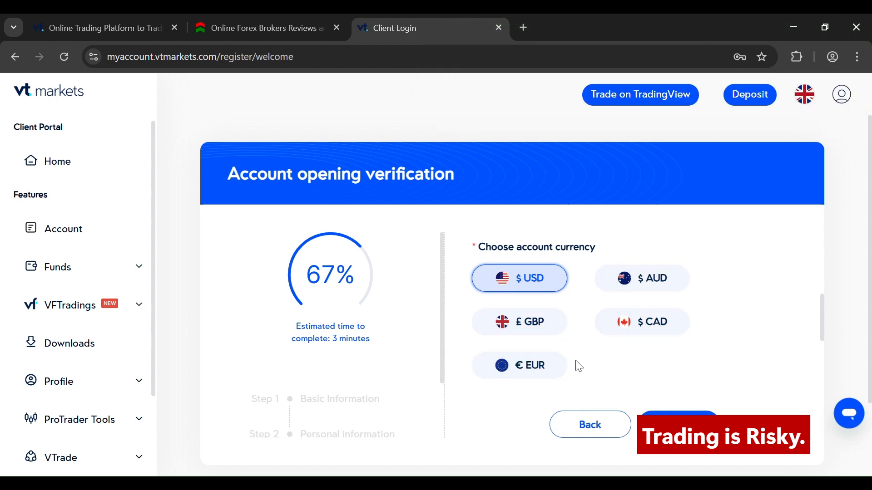
Paste a password for the trading account that meets the listed requirements.
{"action": "scroll", "coordinate": [584, 364], "scroll_direction": "down", "scroll_amount": 2}
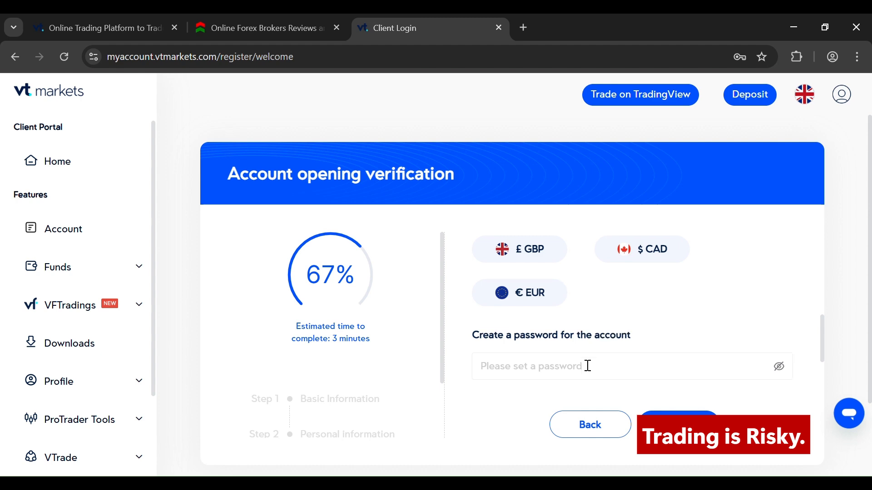
{"action": "scroll", "coordinate": [585, 363], "scroll_direction": "down", "scroll_amount": 2}
{"action": "left_click", "coordinate": [569, 301]}
{"action": "key", "text": "ctrl+v"}
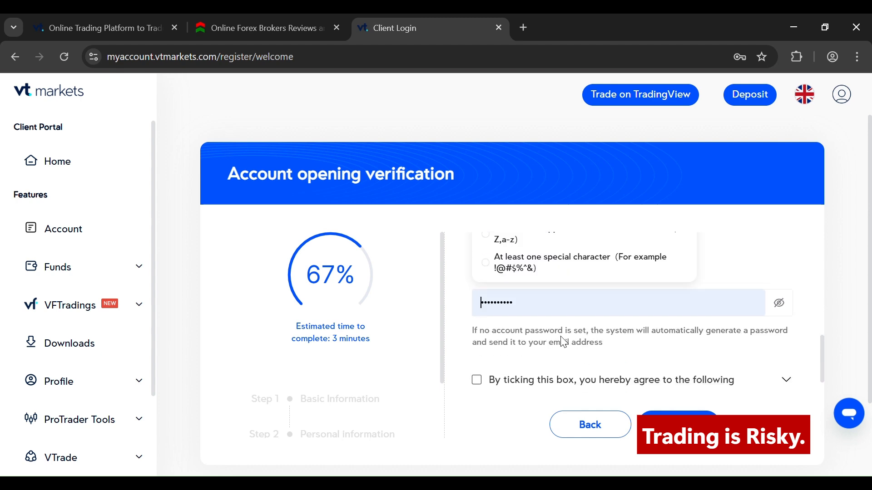
{"action": "left_click", "coordinate": [466, 330]}
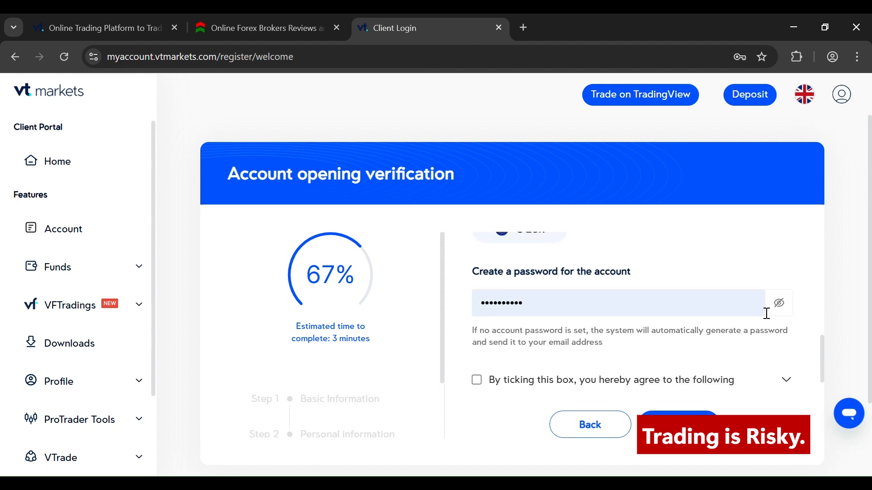
{"action": "left_click", "coordinate": [704, 309]}
{"action": "scroll", "coordinate": [474, 326], "scroll_direction": "up", "scroll_amount": 2}
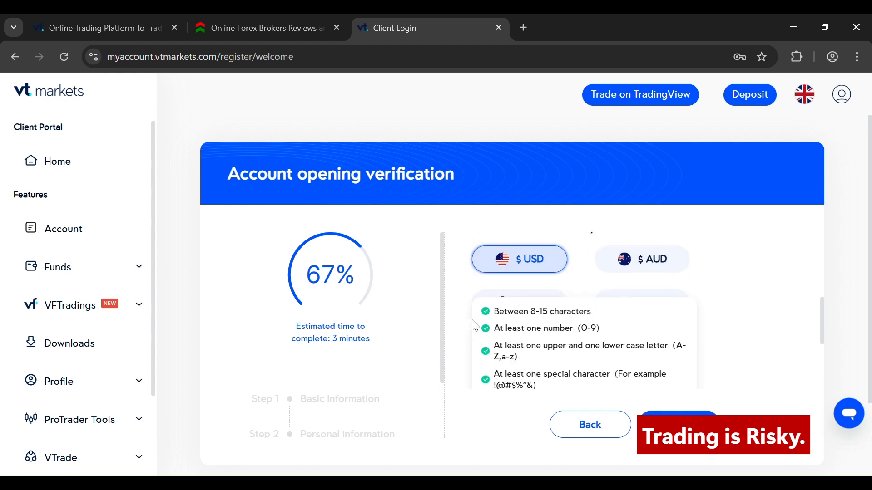
{"action": "scroll", "coordinate": [474, 325], "scroll_direction": "down", "scroll_amount": 1}
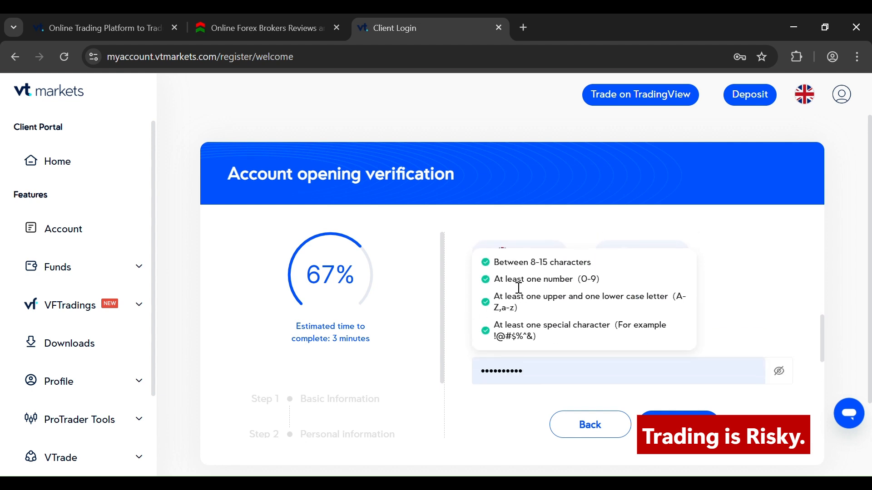
{"action": "left_click", "coordinate": [464, 338]}
Accept the terms and conditions and submit the account opening form.
{"action": "scroll", "coordinate": [464, 338], "scroll_direction": "down", "scroll_amount": 2}
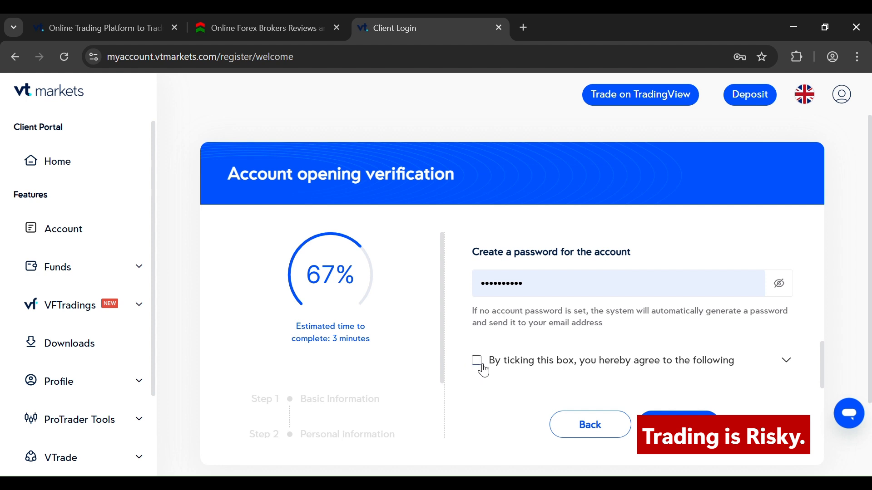
{"action": "left_click", "coordinate": [484, 370]}
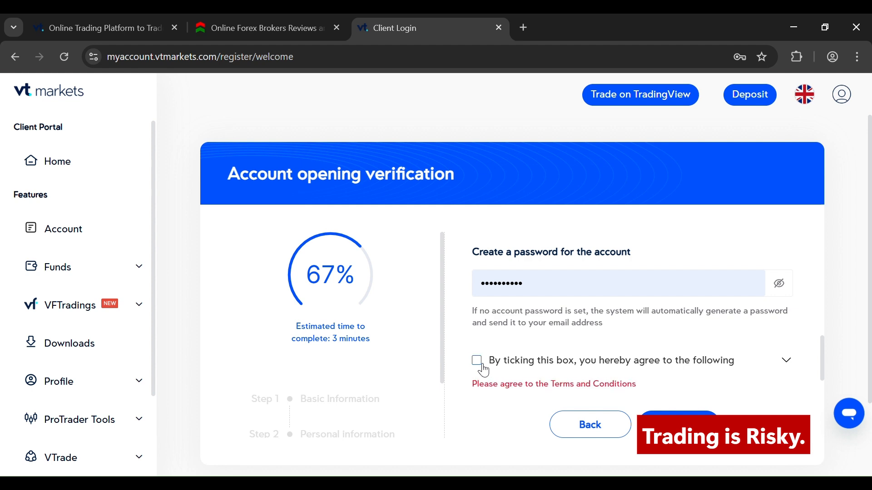
{"action": "left_click", "coordinate": [481, 368]}
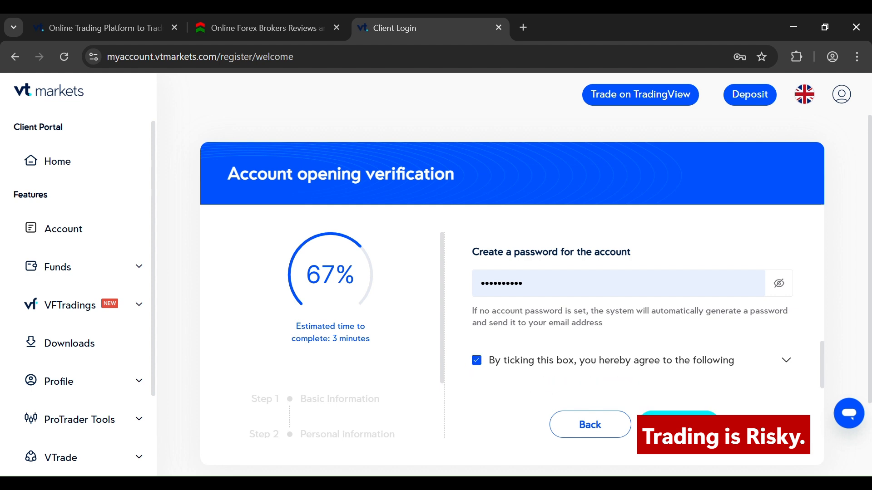
{"action": "left_click", "coordinate": [678, 420]}
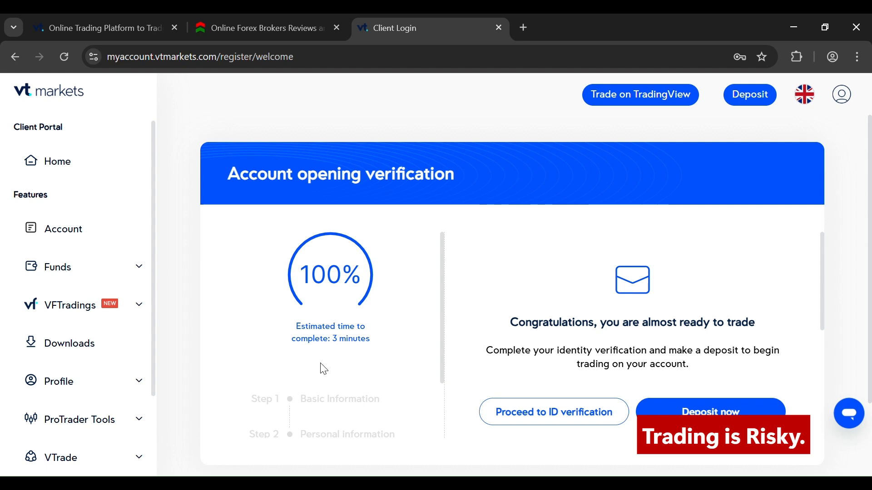
Proceed to ID verification and review the personal information and identity document steps.
{"action": "left_click", "coordinate": [571, 422]}
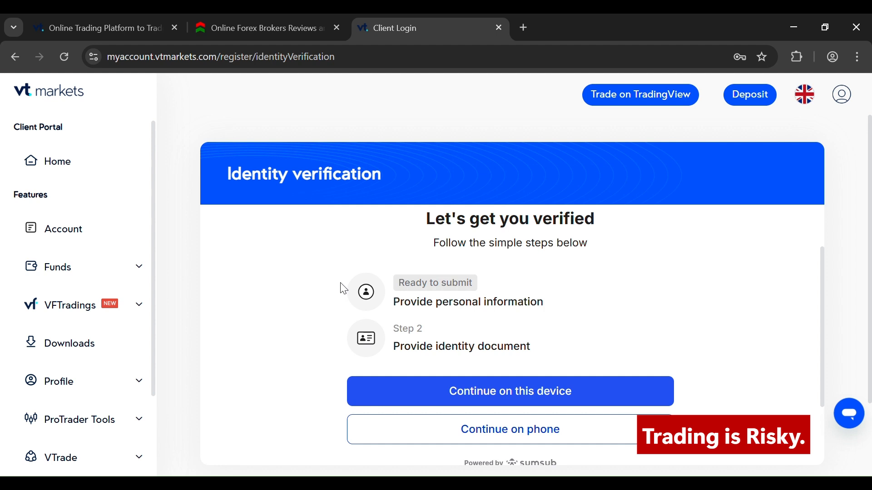
{"action": "scroll", "coordinate": [384, 289], "scroll_direction": "up", "scroll_amount": 2}
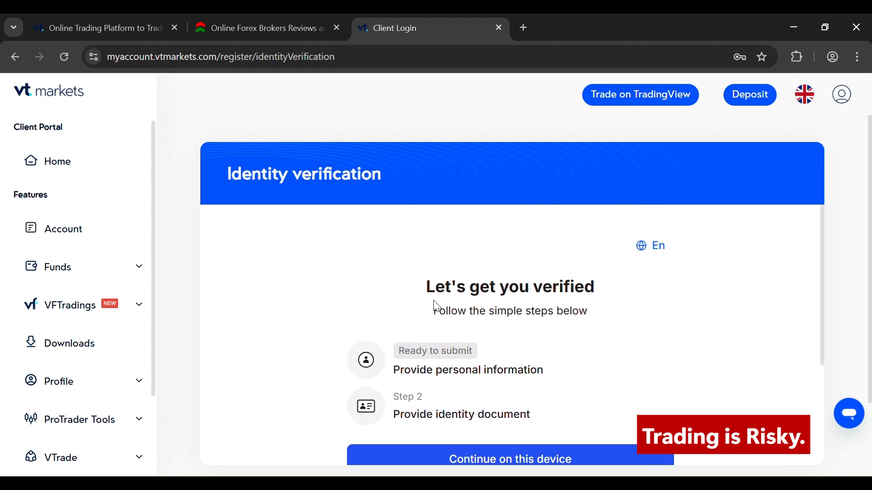
{"action": "scroll", "coordinate": [427, 365], "scroll_direction": "down", "scroll_amount": 4}
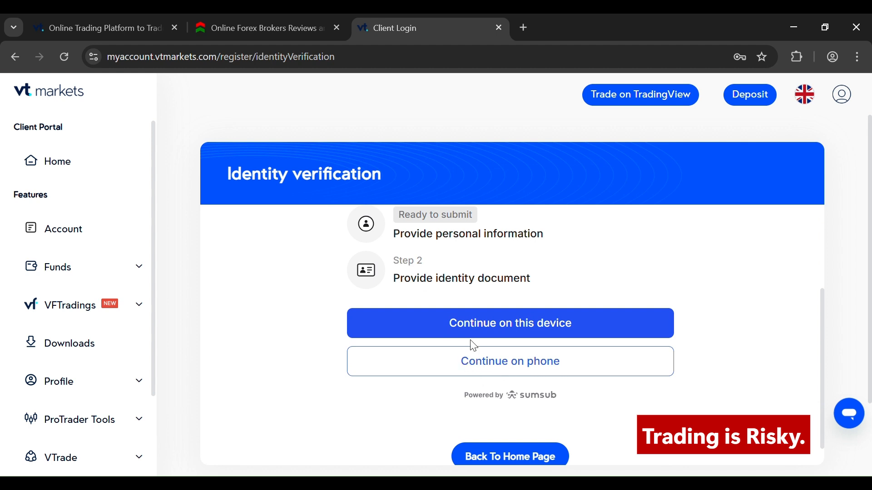
{"action": "scroll", "coordinate": [514, 338], "scroll_direction": "up", "scroll_amount": 2}
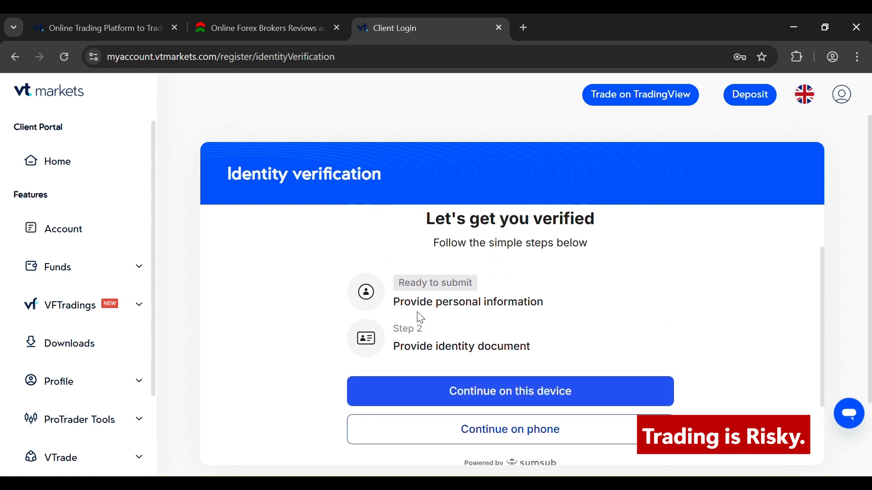
Choose to verify on this device, consent to personal data processing, and continue.
{"action": "left_click", "coordinate": [514, 399]}
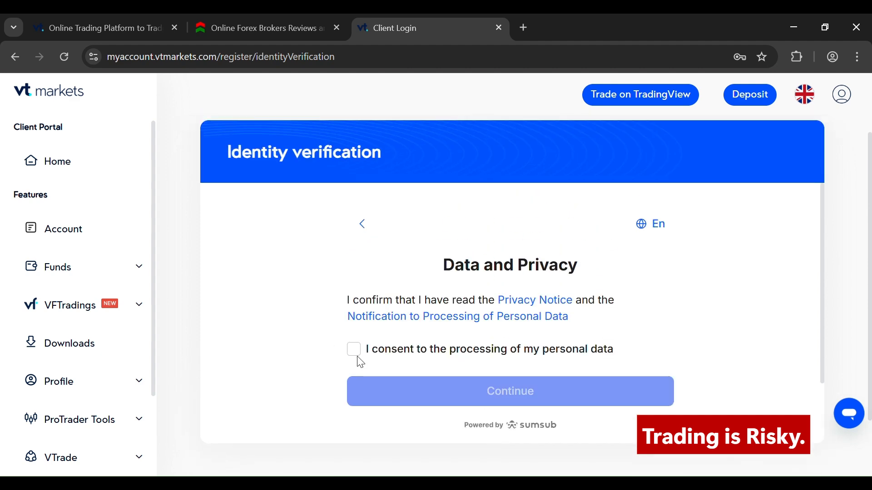
{"action": "left_click", "coordinate": [357, 354]}
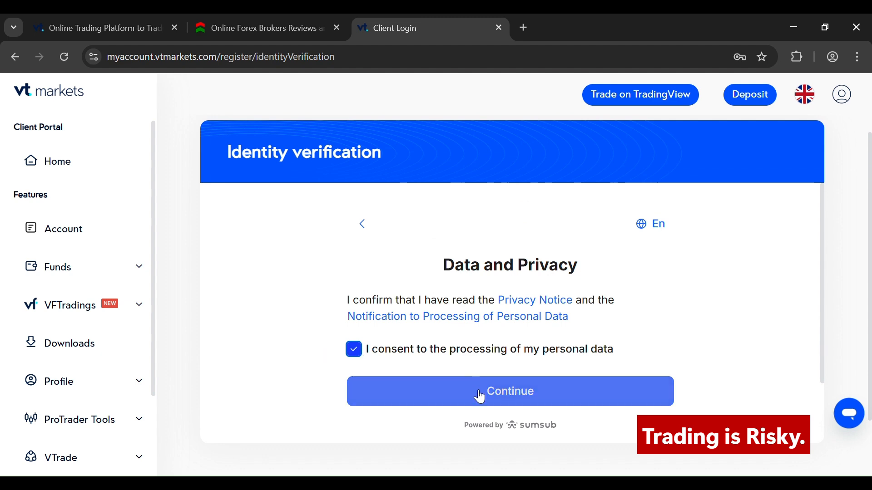
{"action": "left_click", "coordinate": [521, 398]}
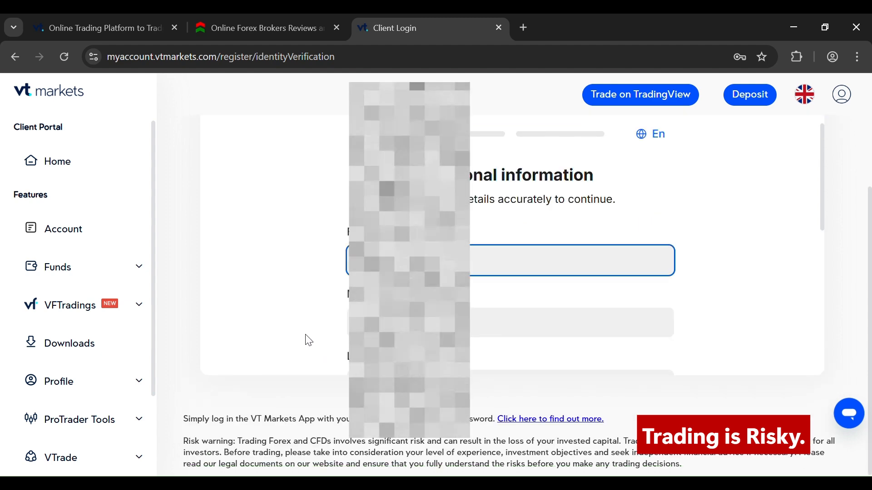
Check the prefilled personal details, including date of birth, and continue to the document step.
{"action": "scroll", "coordinate": [317, 282], "scroll_direction": "down", "scroll_amount": 5}
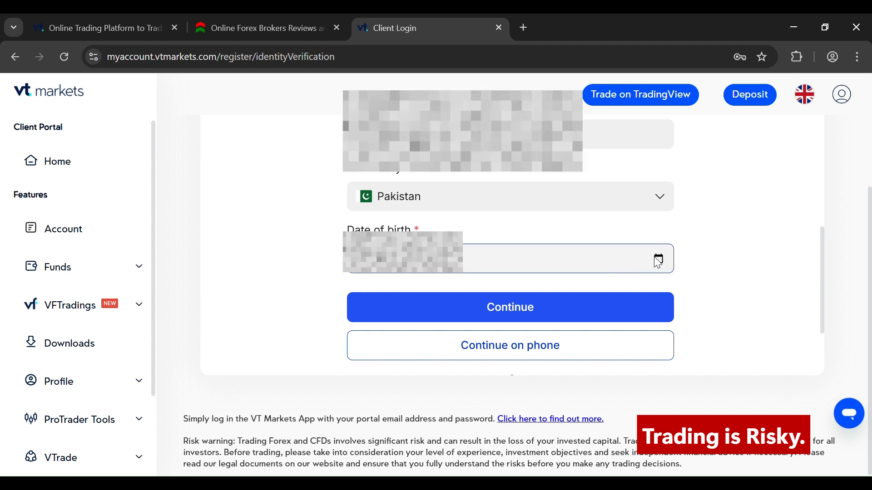
{"action": "left_click", "coordinate": [578, 272]}
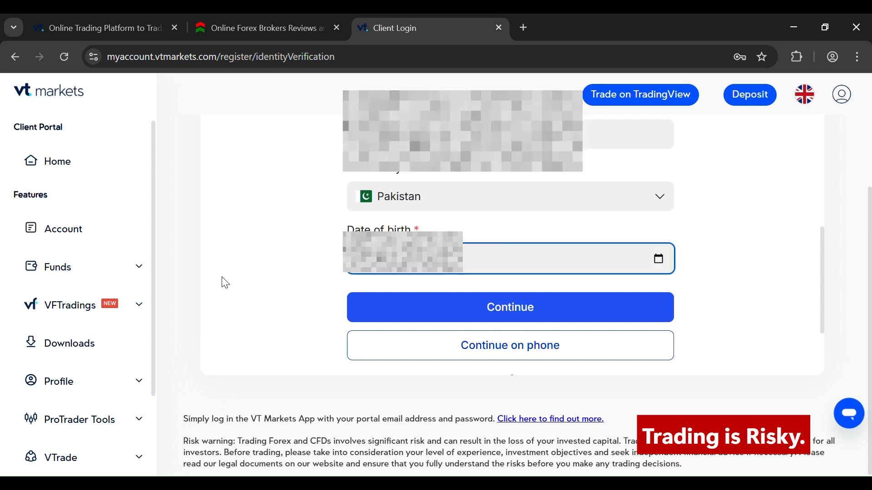
{"action": "scroll", "coordinate": [222, 281], "scroll_direction": "up", "scroll_amount": 1}
{"action": "scroll", "coordinate": [222, 282], "scroll_direction": "down", "scroll_amount": 3}
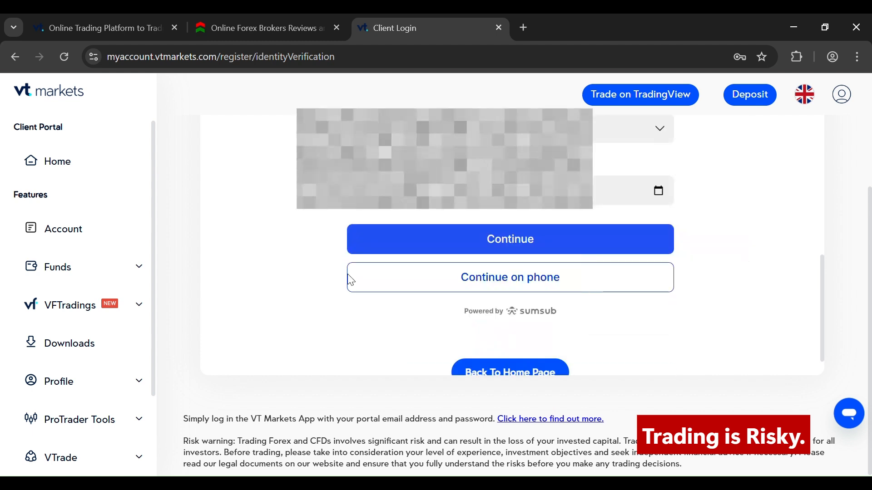
{"action": "left_click", "coordinate": [510, 239]}
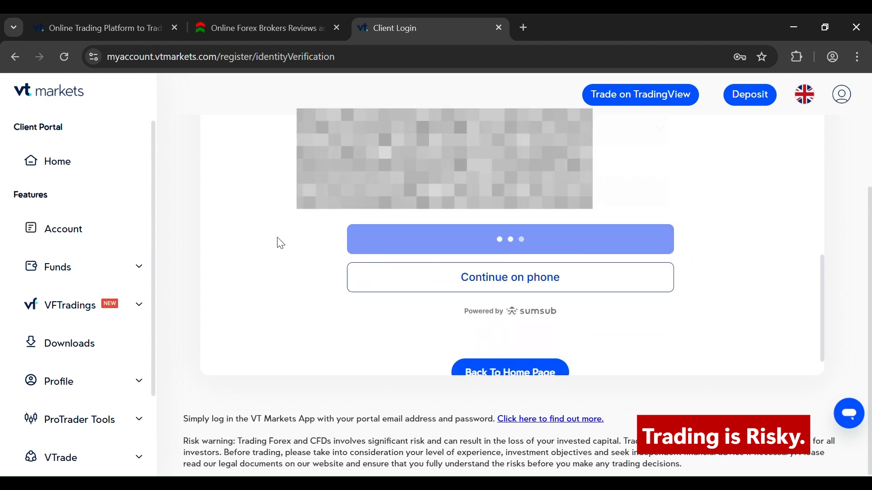
{"action": "scroll", "coordinate": [280, 244], "scroll_direction": "down", "scroll_amount": 2}
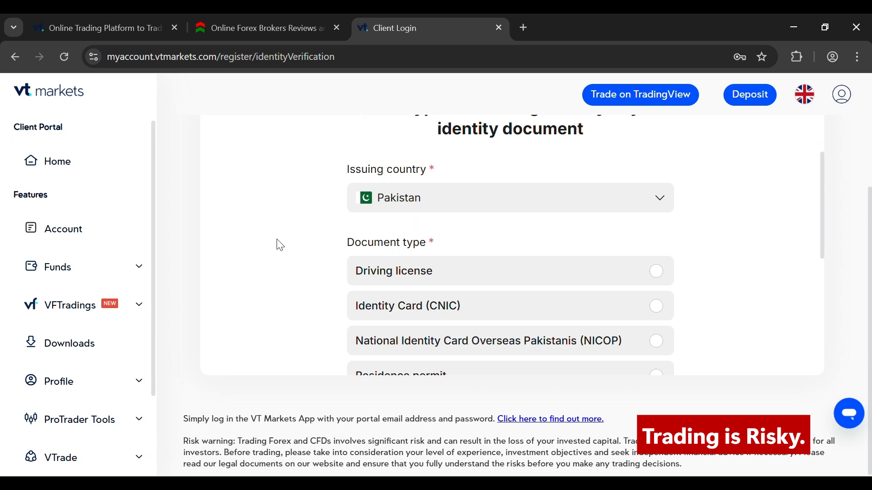
Keep Pakistan as issuing country, select Identity Card (CNIC), and continue to the upload.
{"action": "scroll", "coordinate": [342, 241], "scroll_direction": "up", "scroll_amount": 2}
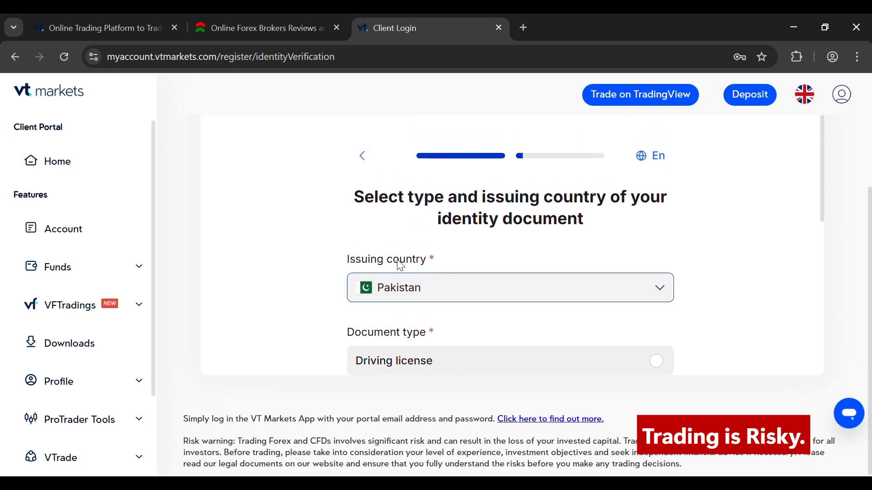
{"action": "left_click", "coordinate": [661, 287]}
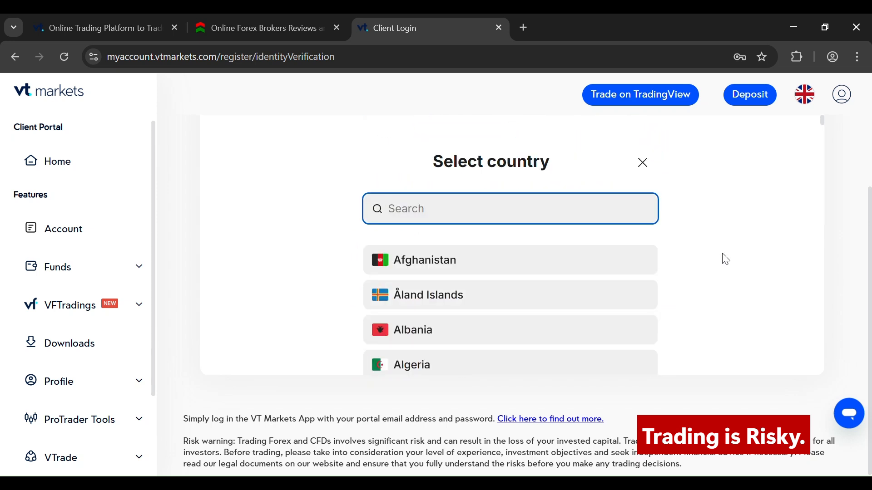
{"action": "left_click", "coordinate": [643, 163]}
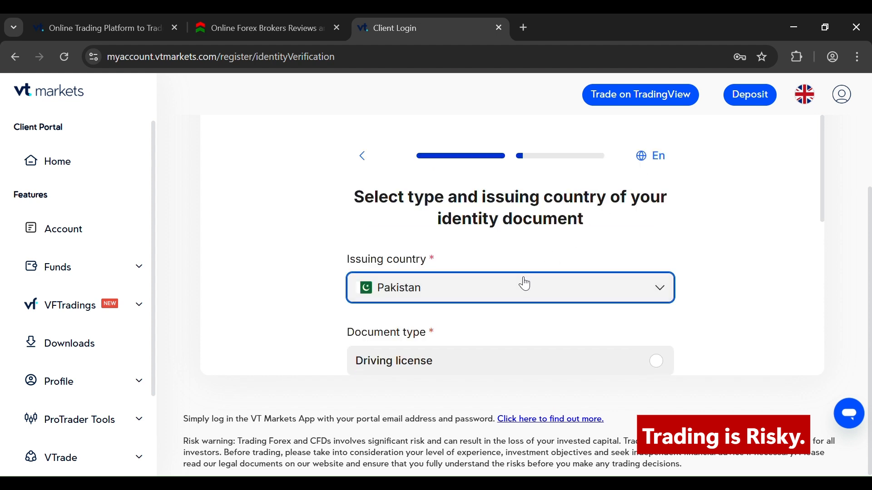
{"action": "scroll", "coordinate": [451, 289], "scroll_direction": "down", "scroll_amount": 2}
{"action": "scroll", "coordinate": [272, 270], "scroll_direction": "down", "scroll_amount": 3}
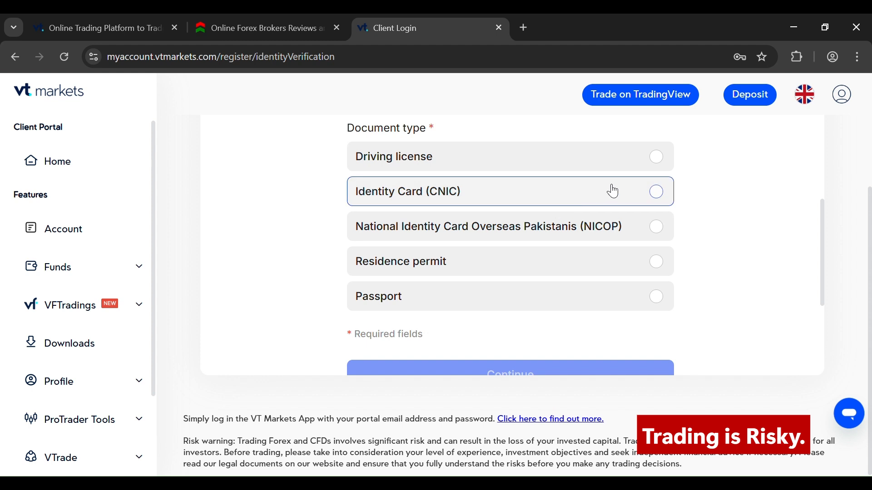
{"action": "left_click", "coordinate": [399, 198]}
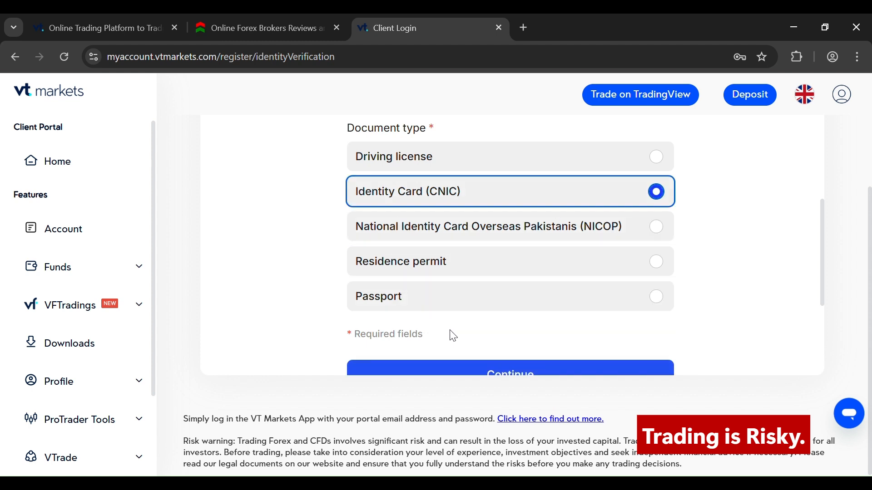
{"action": "scroll", "coordinate": [489, 325], "scroll_direction": "down", "scroll_amount": 2}
{"action": "left_click", "coordinate": [508, 307]}
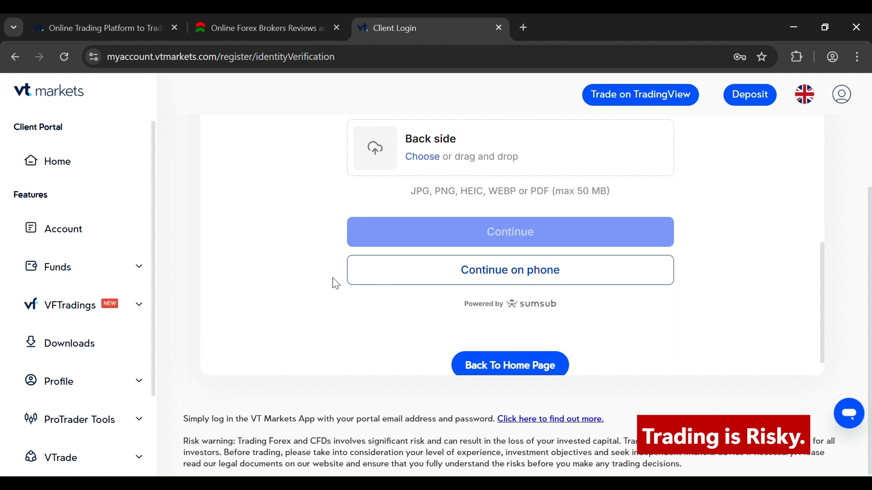
Upload the front-side and back-side card images, then submit them for verification.
{"action": "scroll", "coordinate": [363, 254], "scroll_direction": "up", "scroll_amount": 2}
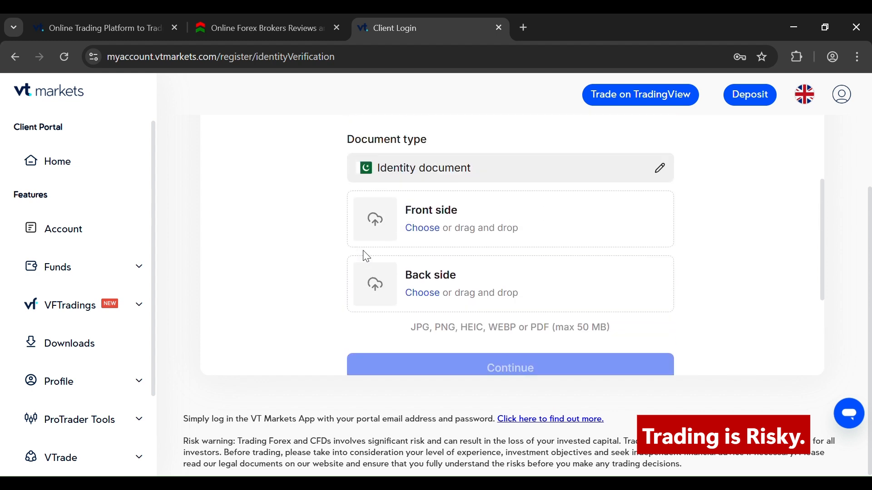
{"action": "left_click", "coordinate": [413, 229]}
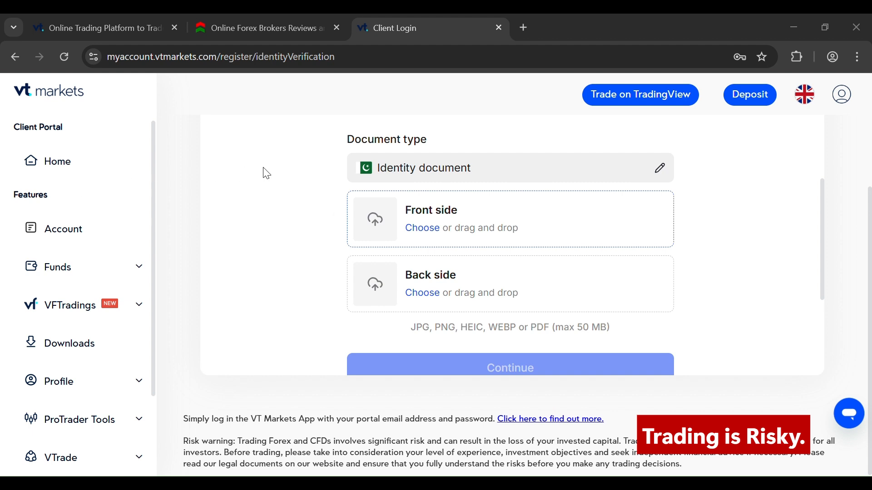
{"action": "key", "text": "Return"}
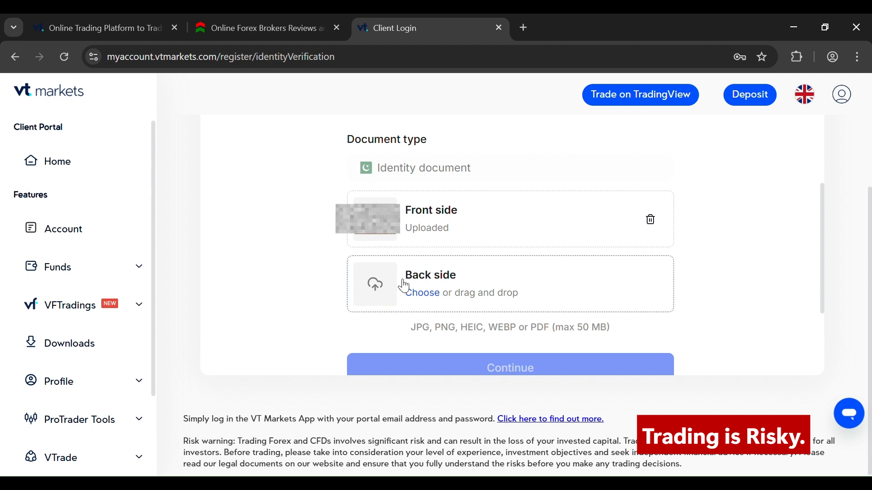
{"action": "left_click", "coordinate": [443, 292]}
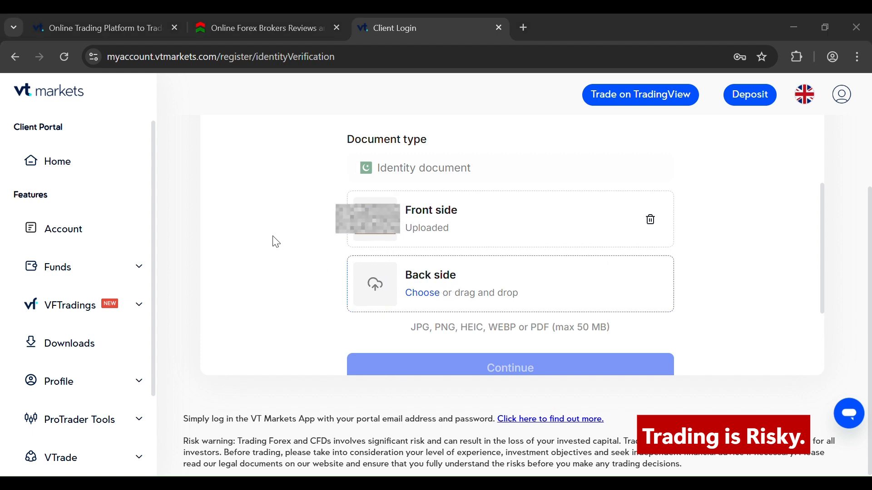
{"action": "double_click", "coordinate": [189, 271]}
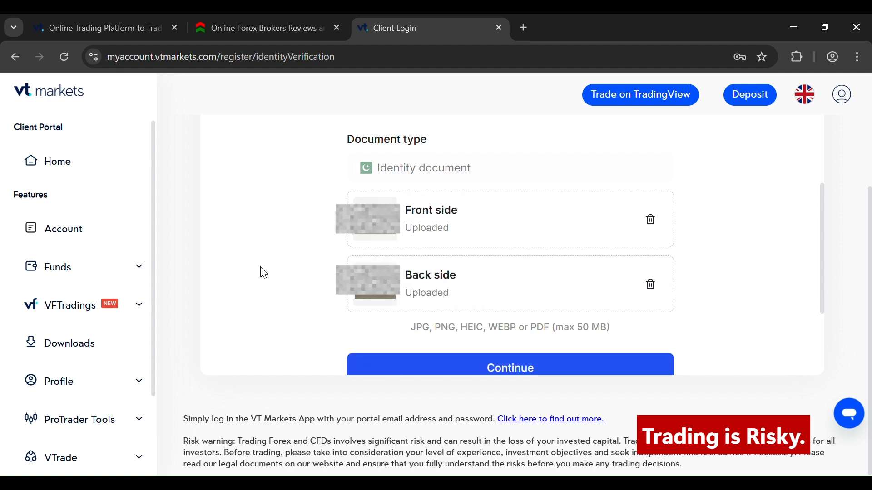
{"action": "scroll", "coordinate": [278, 276], "scroll_direction": "down", "scroll_amount": 2}
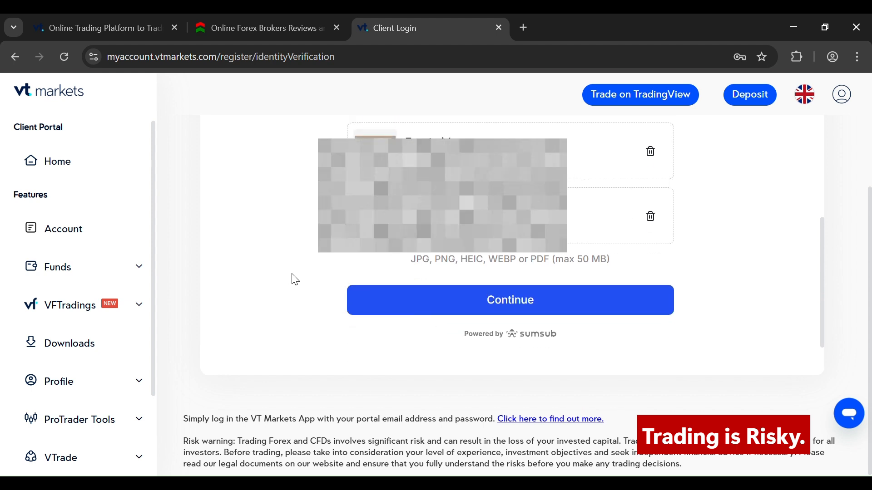
{"action": "left_click", "coordinate": [506, 306]}
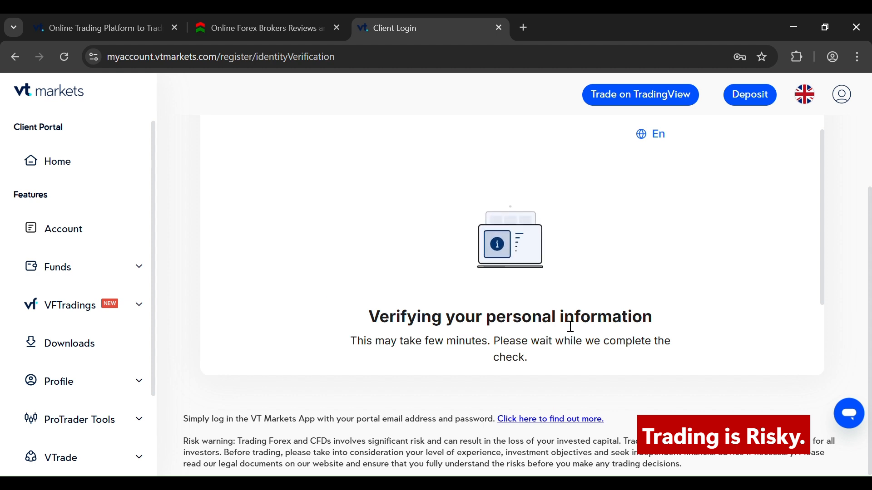
Scroll the verification screen while the check completes and the home dashboard loads.
{"action": "scroll", "coordinate": [454, 333], "scroll_direction": "down", "scroll_amount": 2}
{"action": "scroll", "coordinate": [447, 327], "scroll_direction": "down", "scroll_amount": 1}
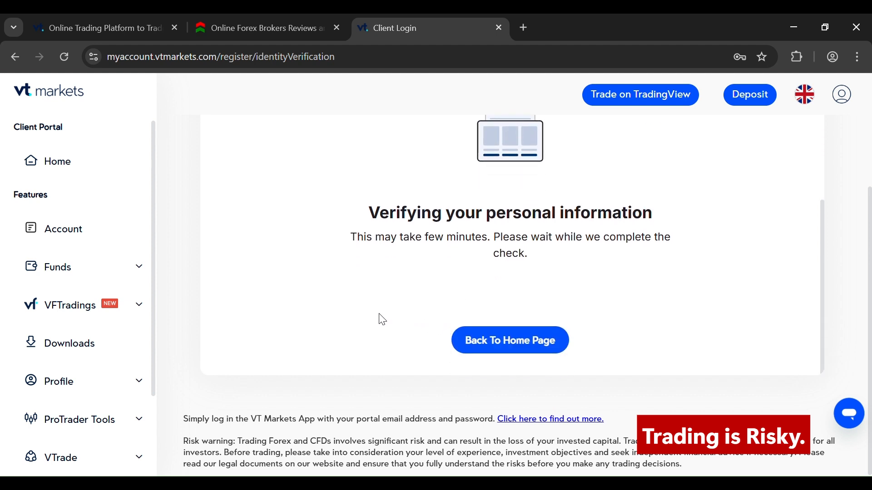
{"action": "scroll", "coordinate": [383, 320], "scroll_direction": "up", "scroll_amount": 3}
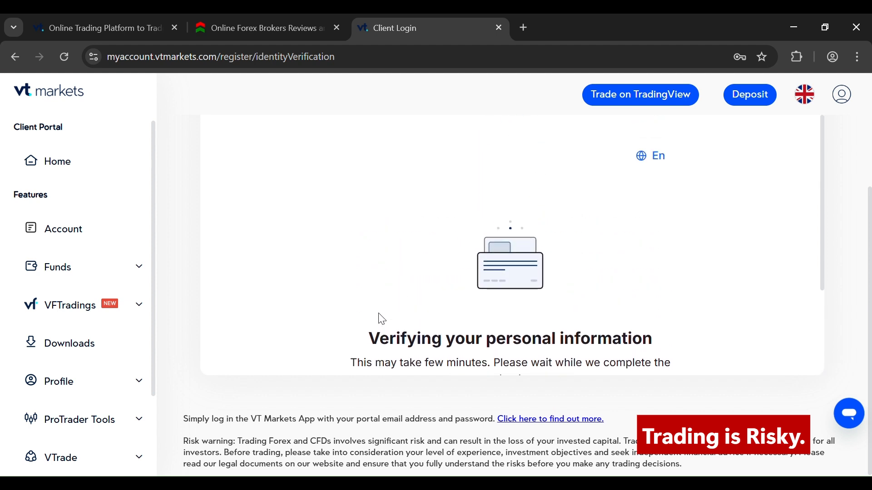
{"action": "scroll", "coordinate": [383, 320], "scroll_direction": "down", "scroll_amount": 3}
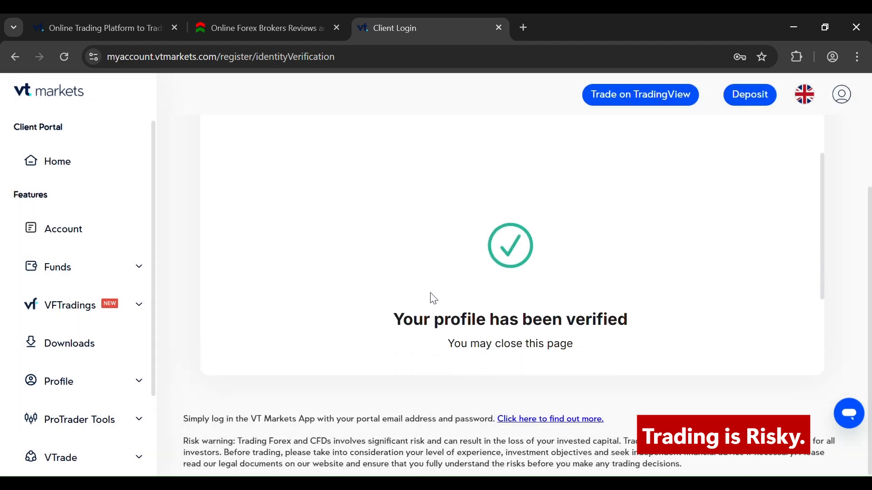
{"action": "scroll", "coordinate": [429, 293], "scroll_direction": "down", "scroll_amount": 1}
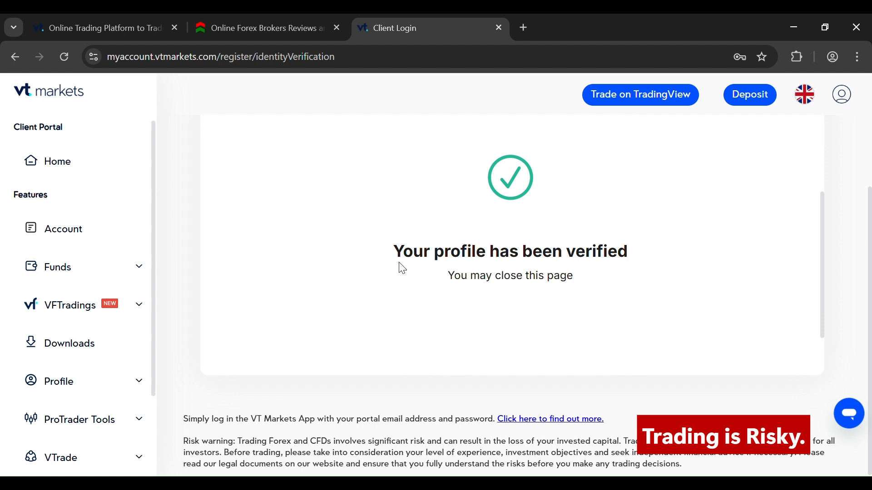
{"action": "scroll", "coordinate": [403, 269], "scroll_direction": "down", "scroll_amount": 1}
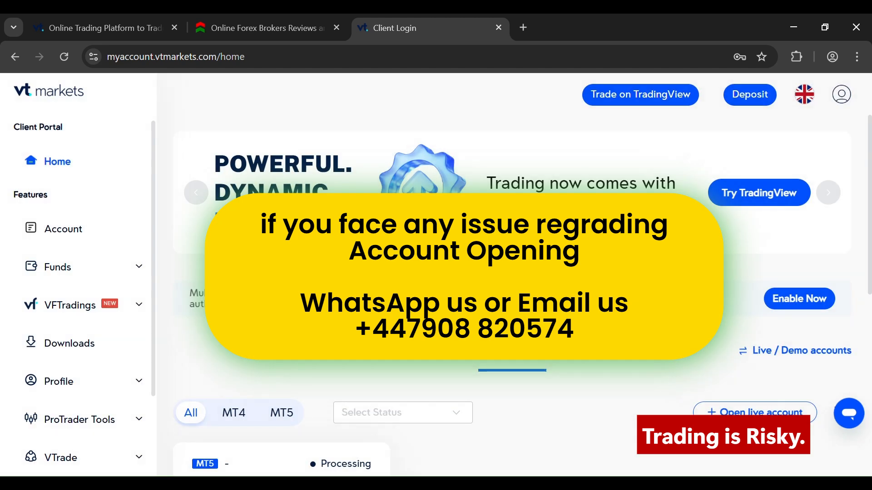
Filter the account list to MT5 and highlight the Swap-free Standard STP account's Processing status.
{"action": "scroll", "coordinate": [512, 273], "scroll_direction": "down", "scroll_amount": 6}
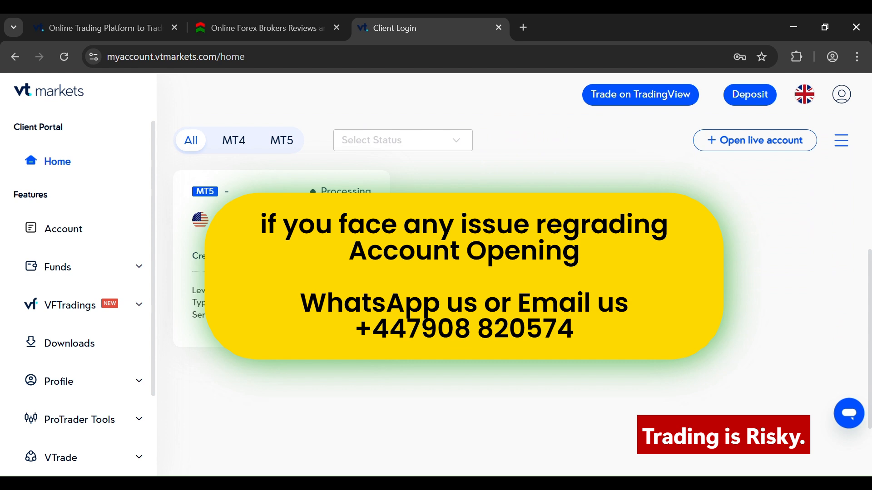
{"action": "left_click", "coordinate": [287, 143]}
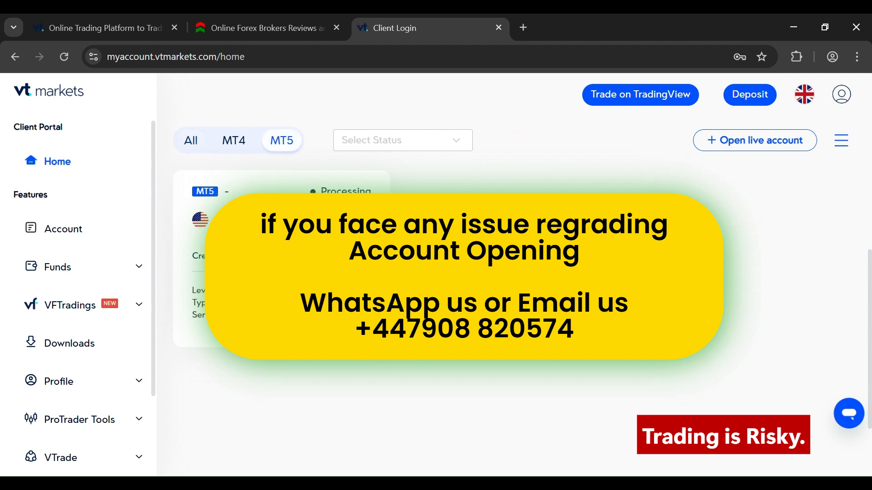
{"action": "left_click_drag", "start_coordinate": [321, 191], "coordinate": [376, 203]}
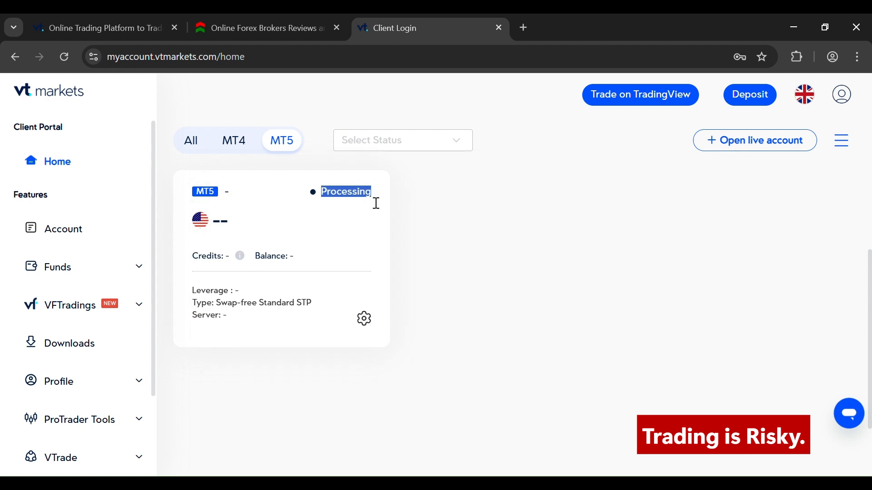